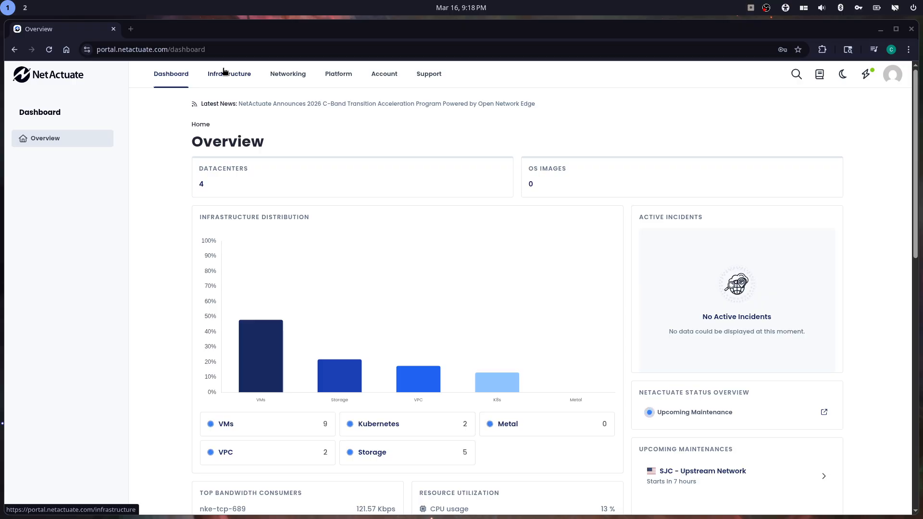
Start deploying a new virtual server from the infrastructure's virtual machine list
{"action": "left_click", "coordinate": [228, 77]}
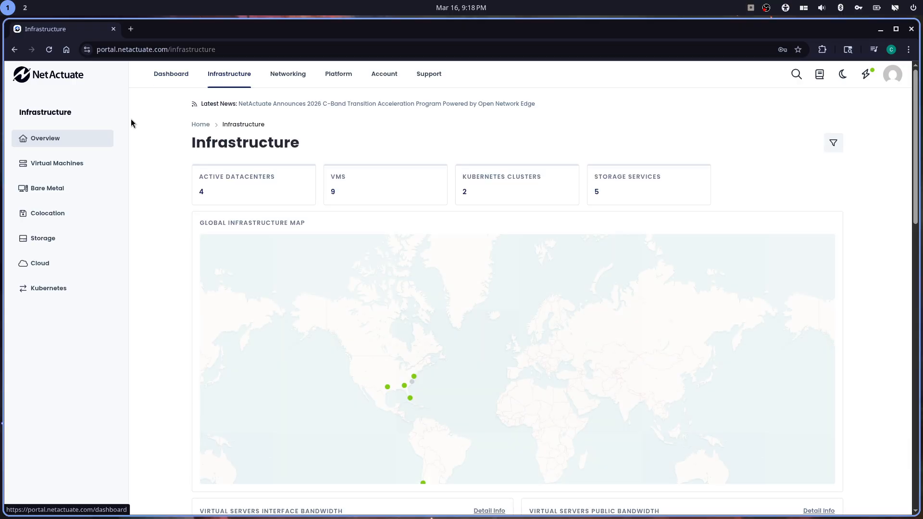
{"action": "left_click", "coordinate": [39, 165]}
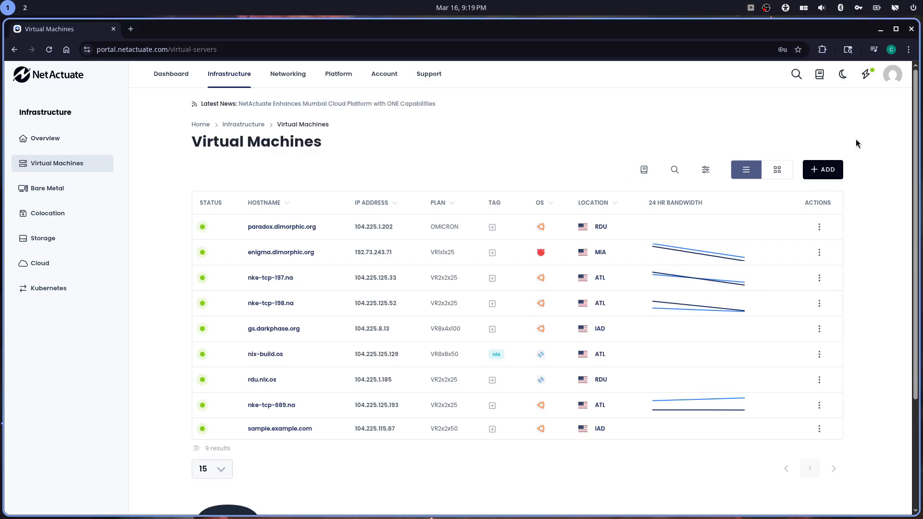
{"action": "left_click", "coordinate": [825, 172]}
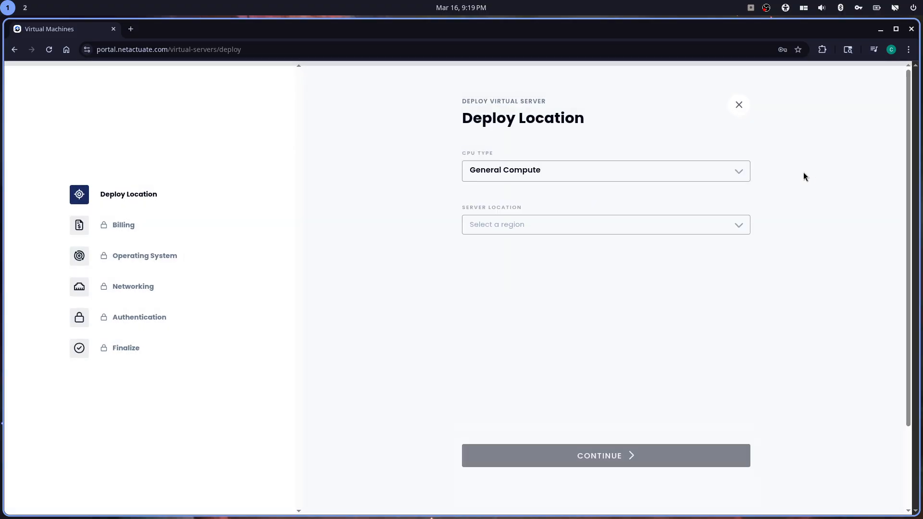
Keep General Compute as the CPU type, choose the North America location IAD3 - Ashburn, VA, and continue to billing
{"action": "left_click", "coordinate": [511, 171]}
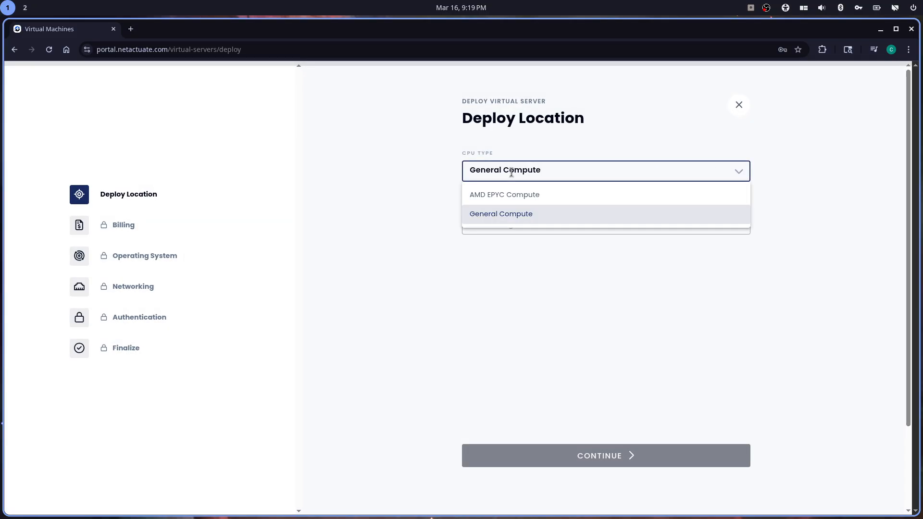
{"action": "left_click", "coordinate": [787, 263]}
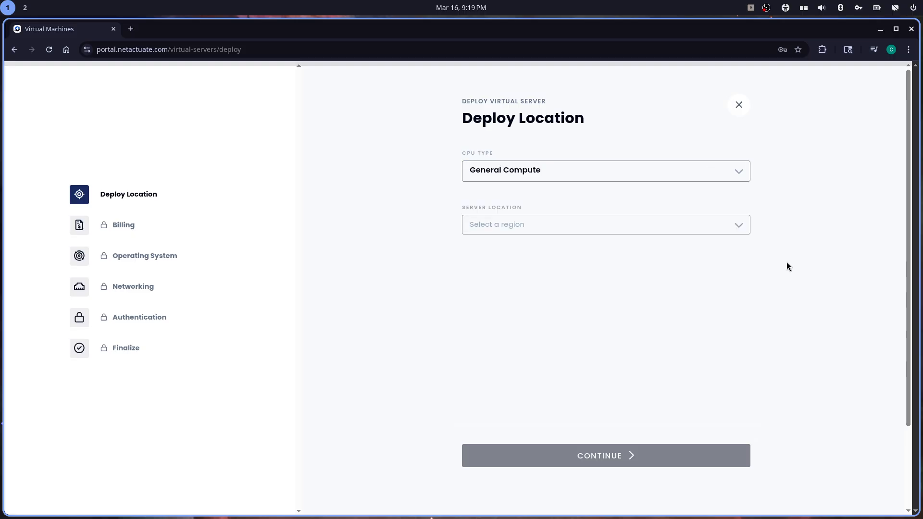
{"action": "left_click", "coordinate": [500, 225]}
{"action": "left_click", "coordinate": [493, 248]}
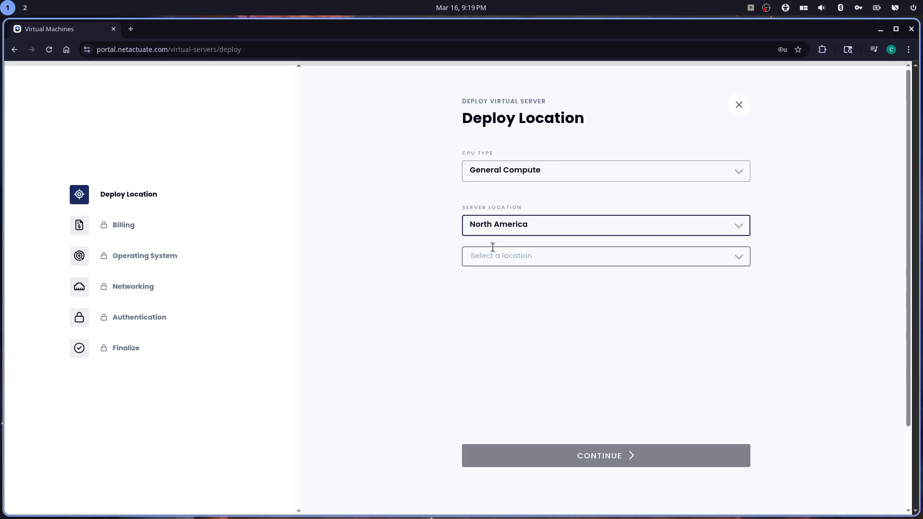
{"action": "left_click", "coordinate": [492, 256]}
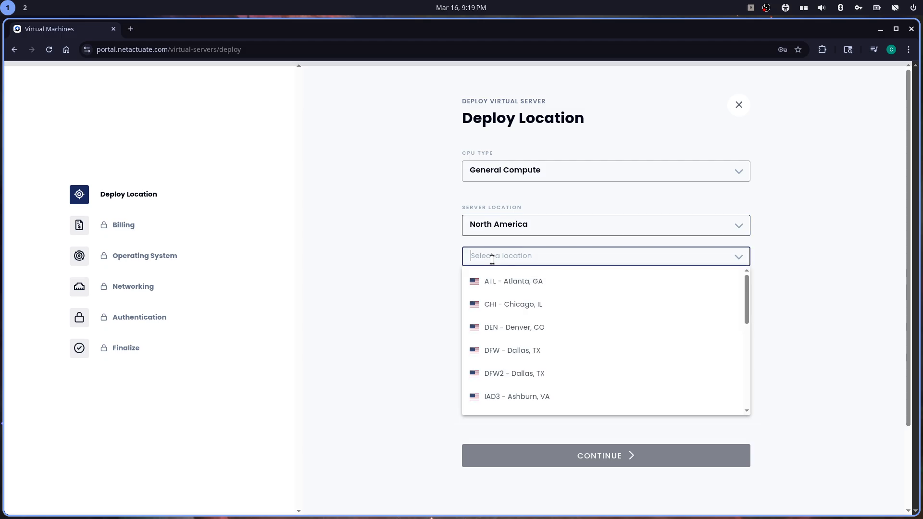
{"action": "left_click", "coordinate": [503, 398]}
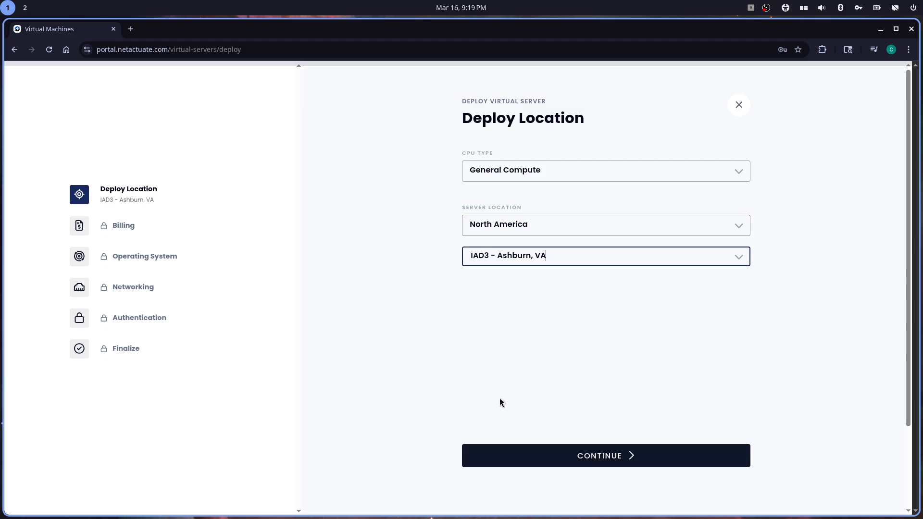
{"action": "left_click", "coordinate": [630, 457]}
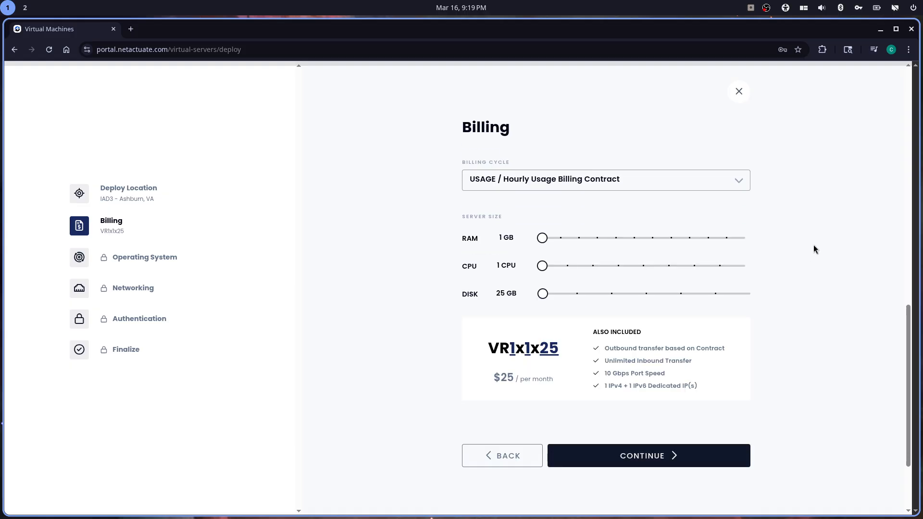
Size the server at 4 GB RAM, 2 CPU and 50 GB disk, and continue to the operating system
{"action": "mouse_move", "coordinate": [543, 239]}
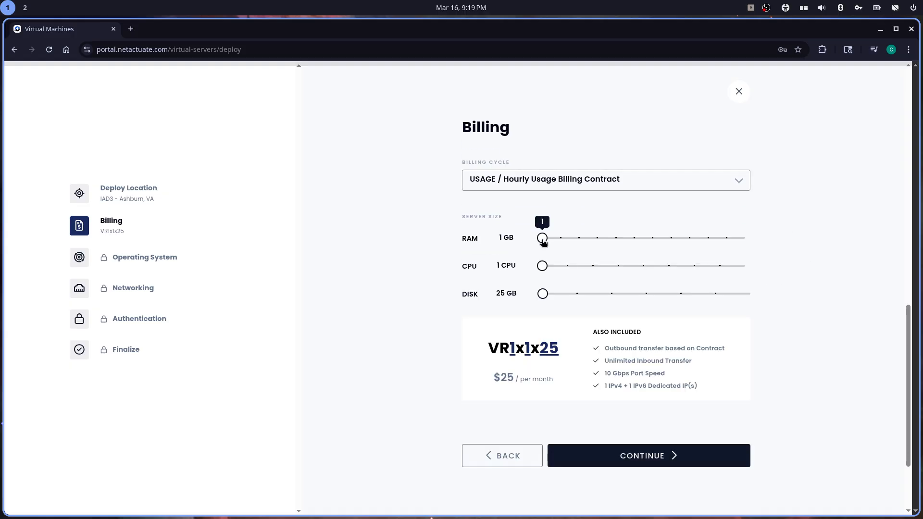
{"action": "left_click_drag", "start_coordinate": [543, 239], "coordinate": [576, 239]}
{"action": "mouse_move", "coordinate": [542, 268]}
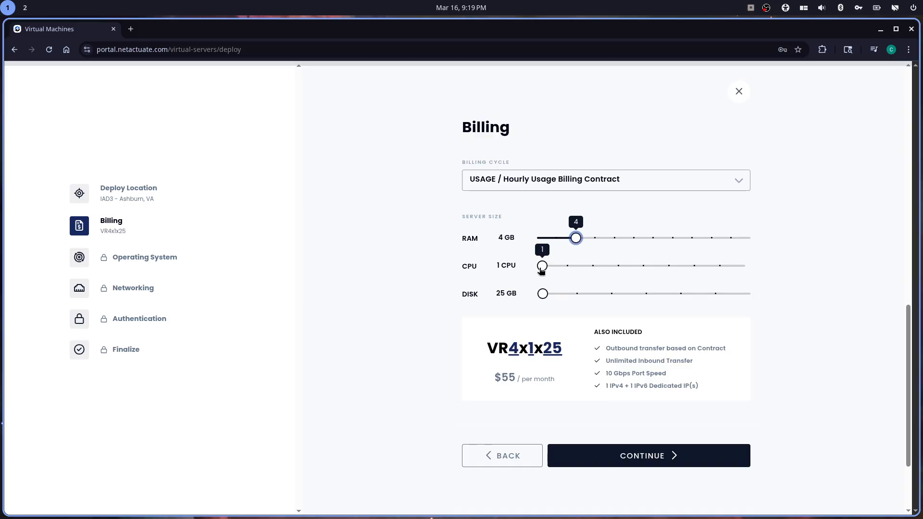
{"action": "left_click_drag", "start_coordinate": [542, 268], "coordinate": [572, 302]}
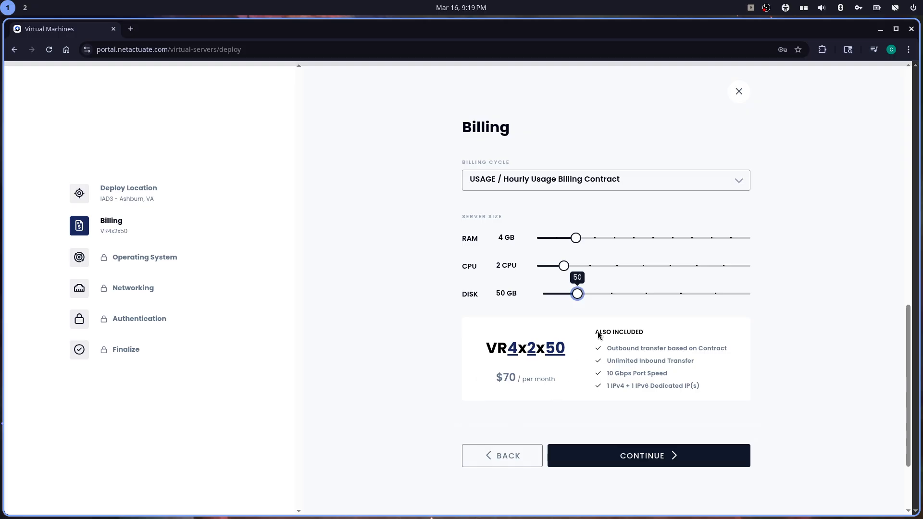
{"action": "left_click", "coordinate": [639, 454]}
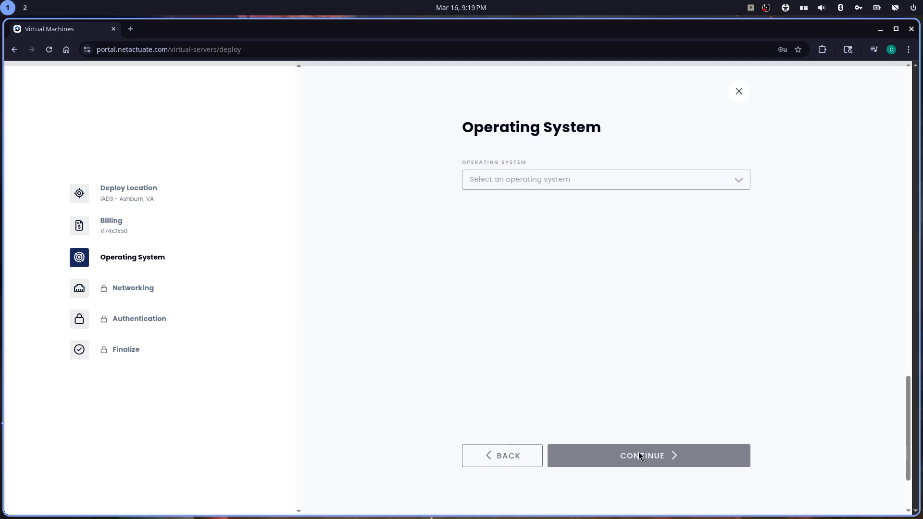
Choose Ubuntu as the operating system with the Ubuntu 24.04 LTS (20240423) image
{"action": "left_click", "coordinate": [572, 182]}
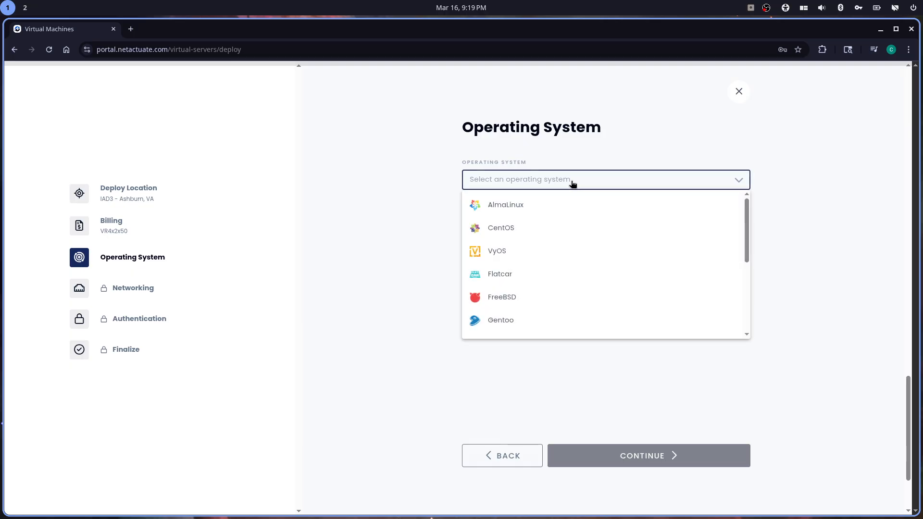
{"action": "scroll", "coordinate": [555, 210], "scroll_direction": "down", "scroll_amount": 3}
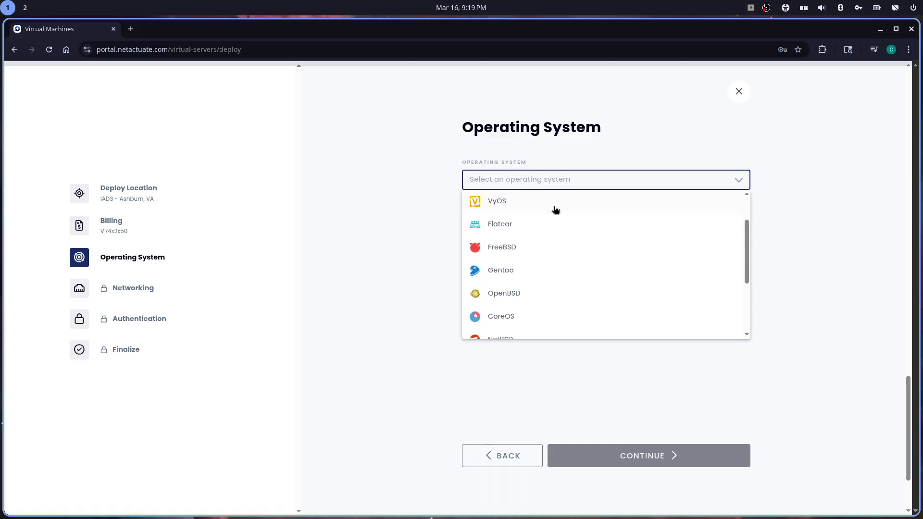
{"action": "scroll", "coordinate": [555, 210], "scroll_direction": "down", "scroll_amount": 1}
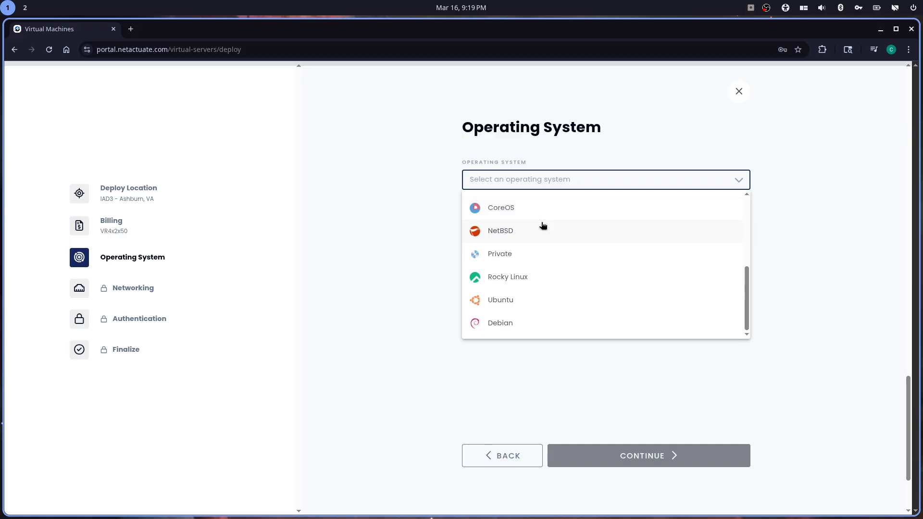
{"action": "scroll", "coordinate": [556, 264], "scroll_direction": "up", "scroll_amount": 2}
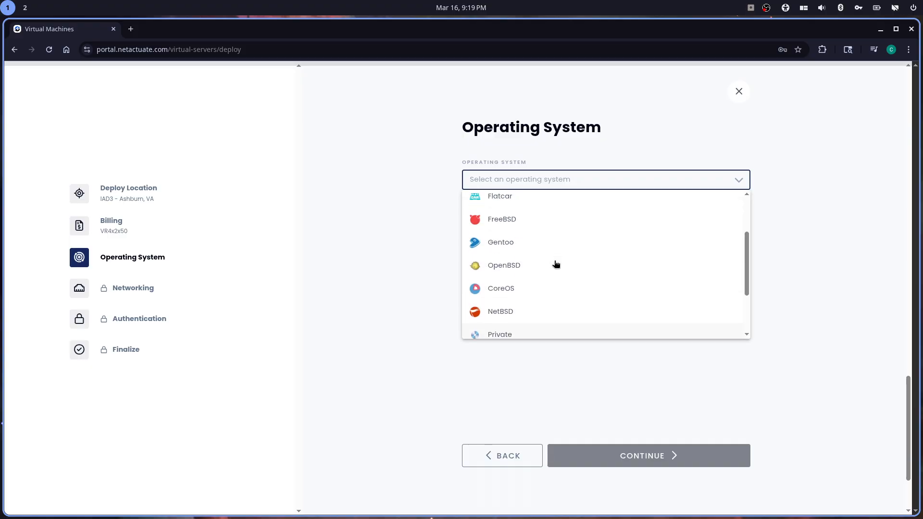
{"action": "scroll", "coordinate": [555, 264], "scroll_direction": "up", "scroll_amount": 2}
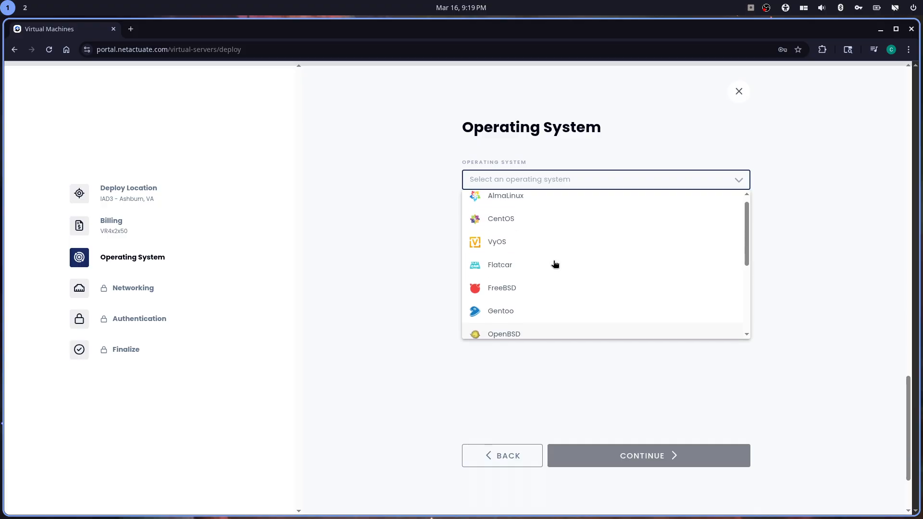
{"action": "scroll", "coordinate": [555, 264], "scroll_direction": "down", "scroll_amount": 3}
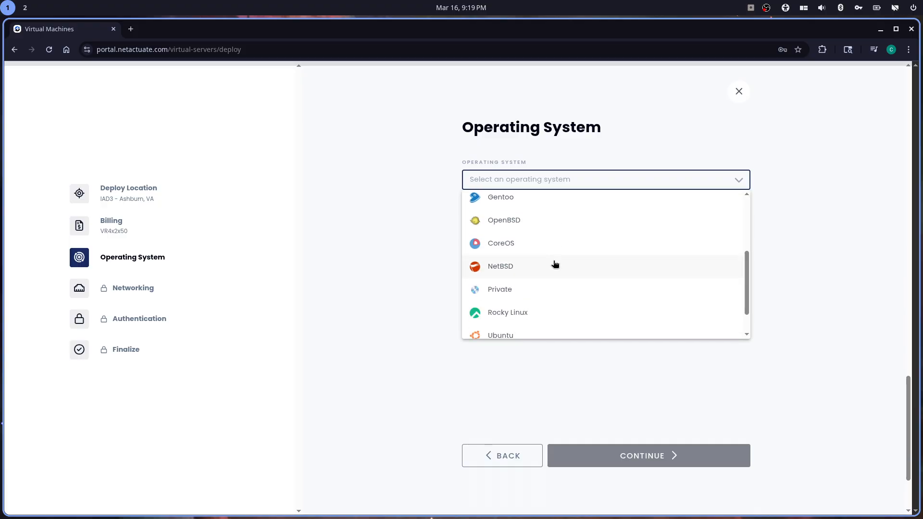
{"action": "scroll", "coordinate": [548, 265], "scroll_direction": "down", "scroll_amount": 1}
{"action": "left_click", "coordinate": [501, 302]}
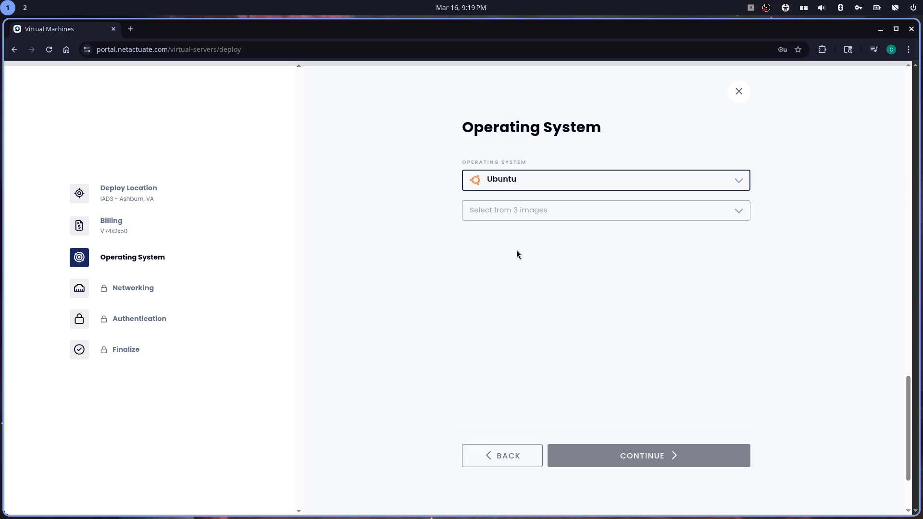
{"action": "left_click", "coordinate": [527, 211]}
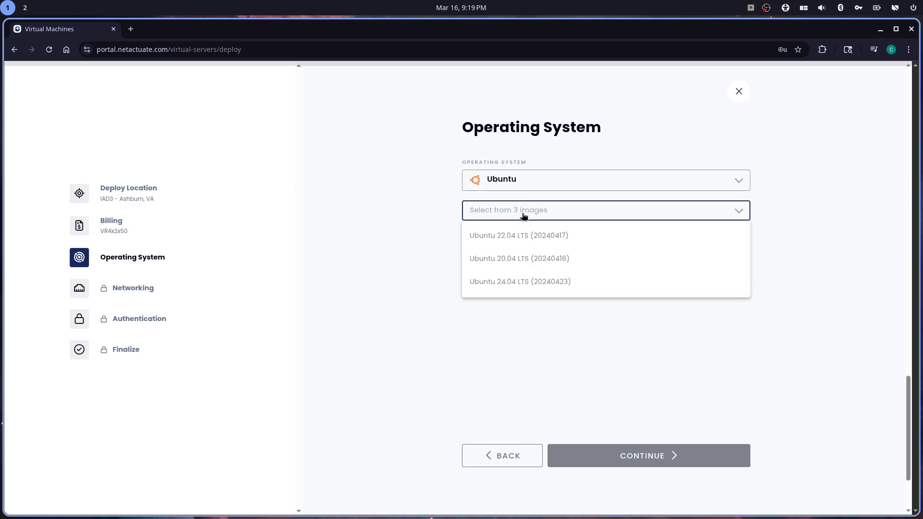
{"action": "left_click", "coordinate": [502, 287]}
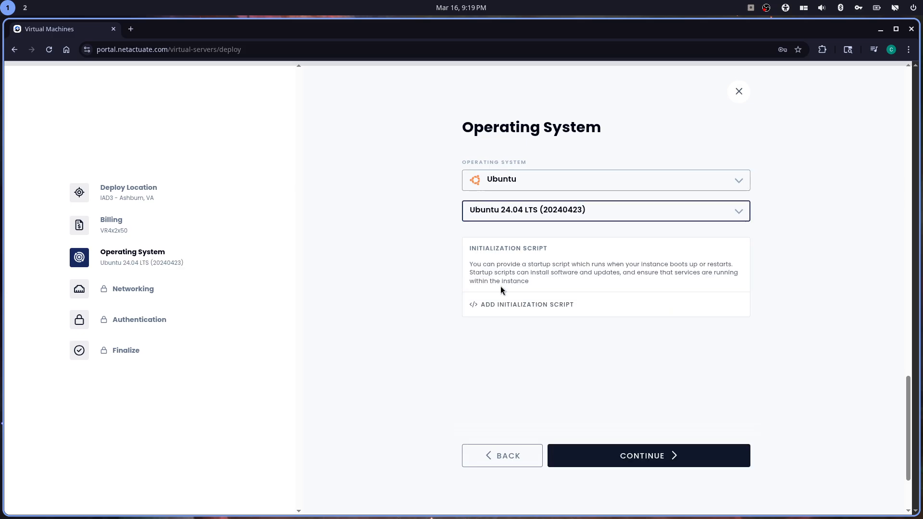
Open and cancel the initialization script entry, and proceed with the default public routed ipv4/v6 static IP networking
{"action": "left_click", "coordinate": [517, 306]}
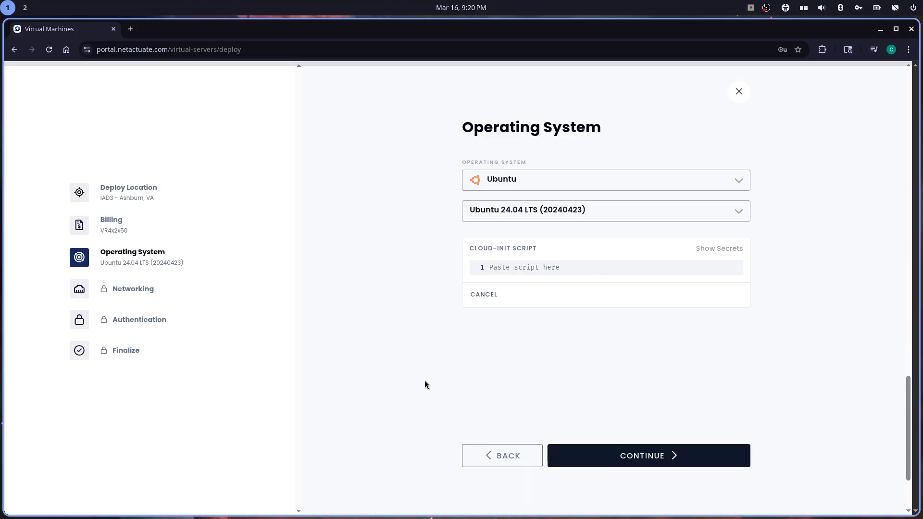
{"action": "left_click", "coordinate": [483, 294]}
{"action": "left_click", "coordinate": [661, 454]}
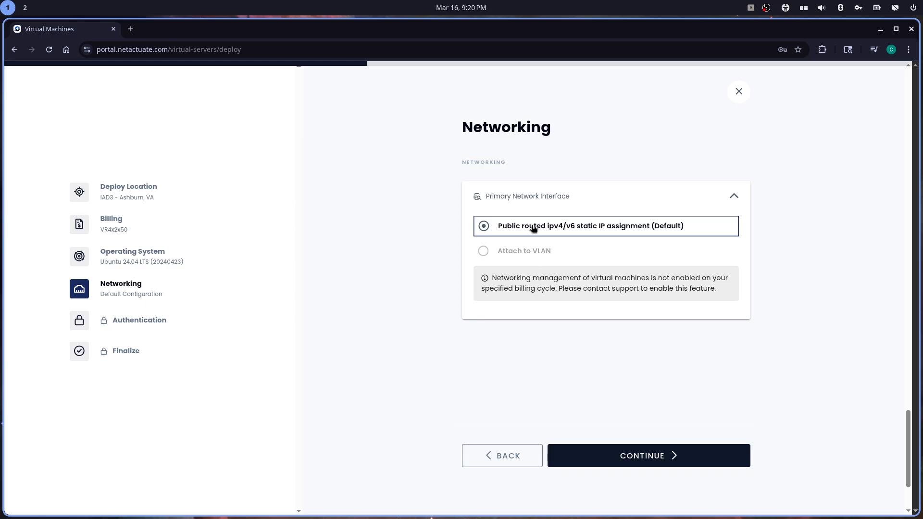
{"action": "left_click", "coordinate": [651, 460]}
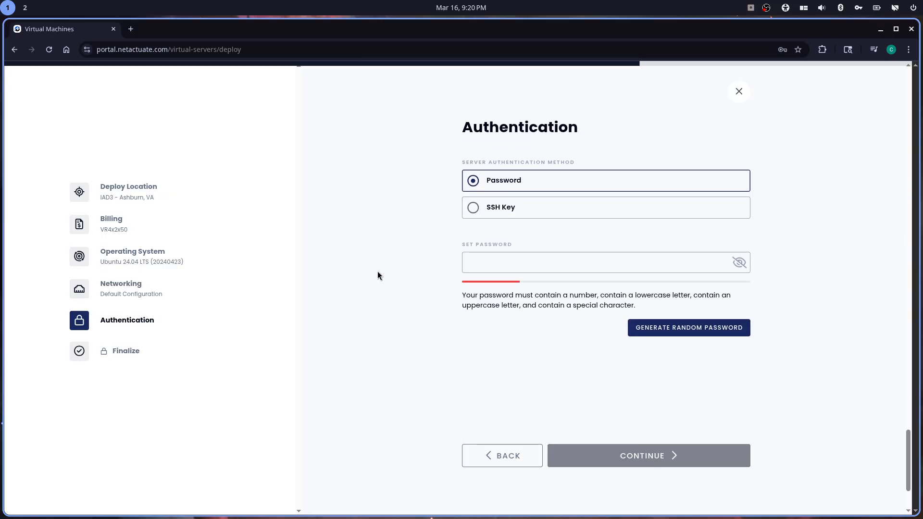
Compare the password and SSH key methods, choose SSH key authentication with the cpj-short key, and continue
{"action": "left_click", "coordinate": [473, 210]}
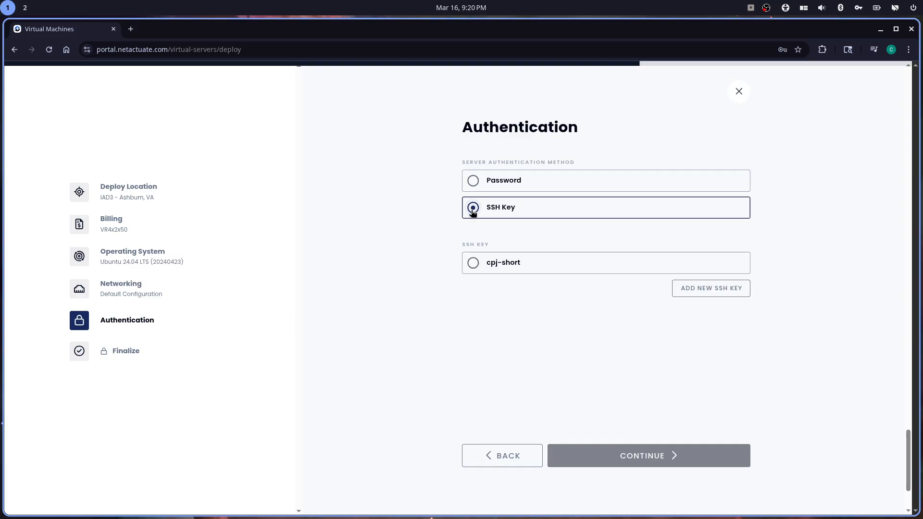
{"action": "left_click", "coordinate": [474, 182]}
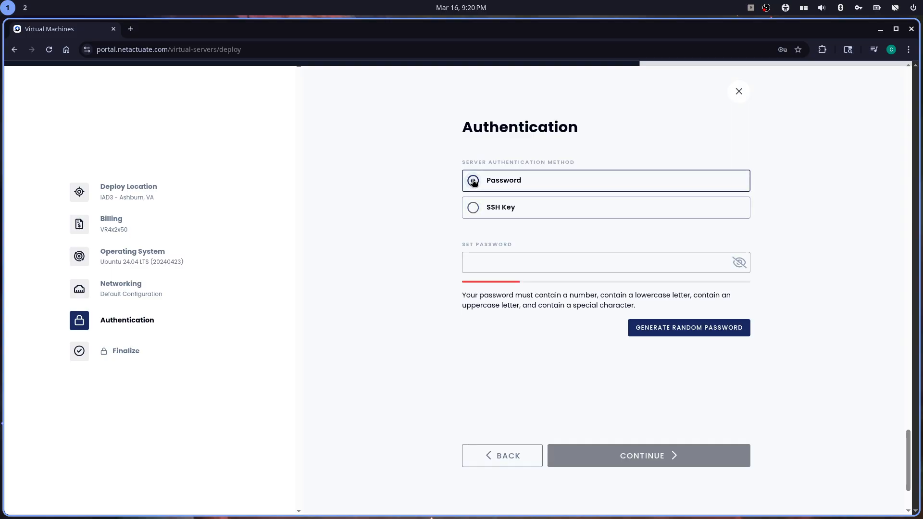
{"action": "left_click", "coordinate": [469, 206]}
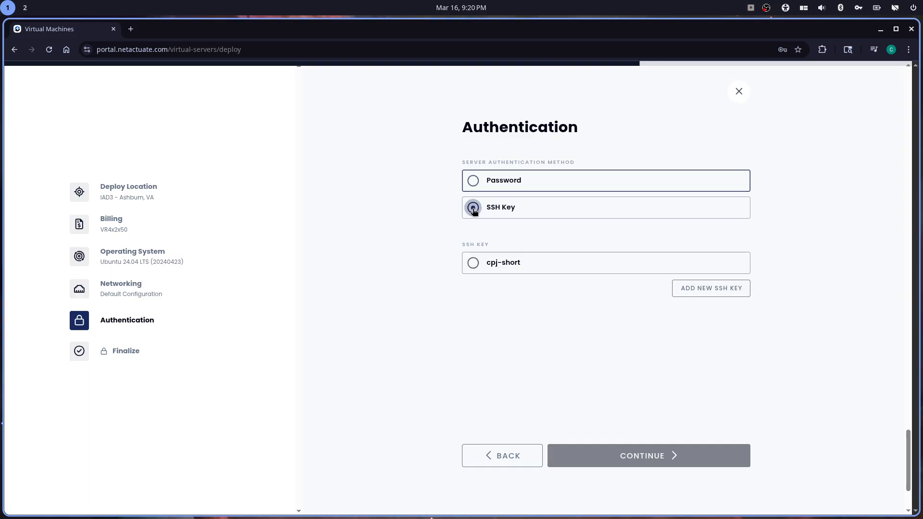
{"action": "left_click", "coordinate": [474, 263]}
{"action": "left_click", "coordinate": [661, 456]}
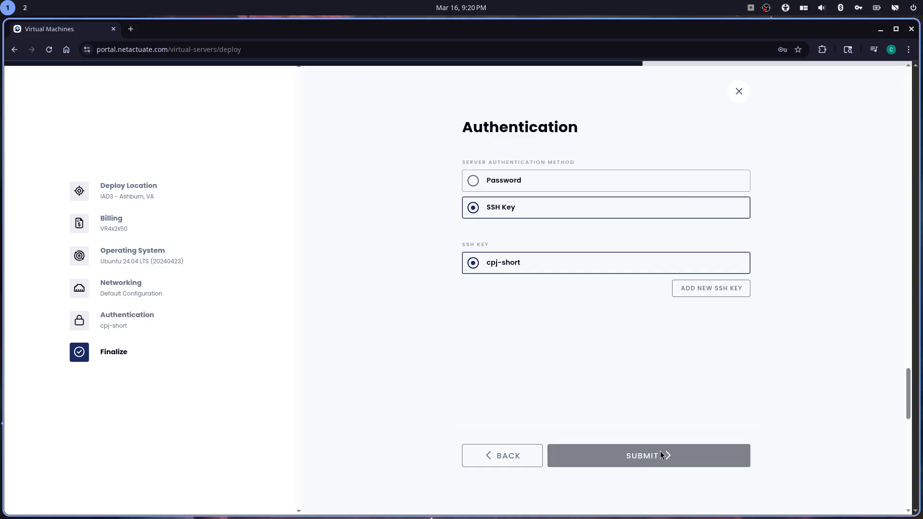
Set the server's fully qualified domain name to sample.host.com
{"action": "left_click", "coordinate": [541, 182]}
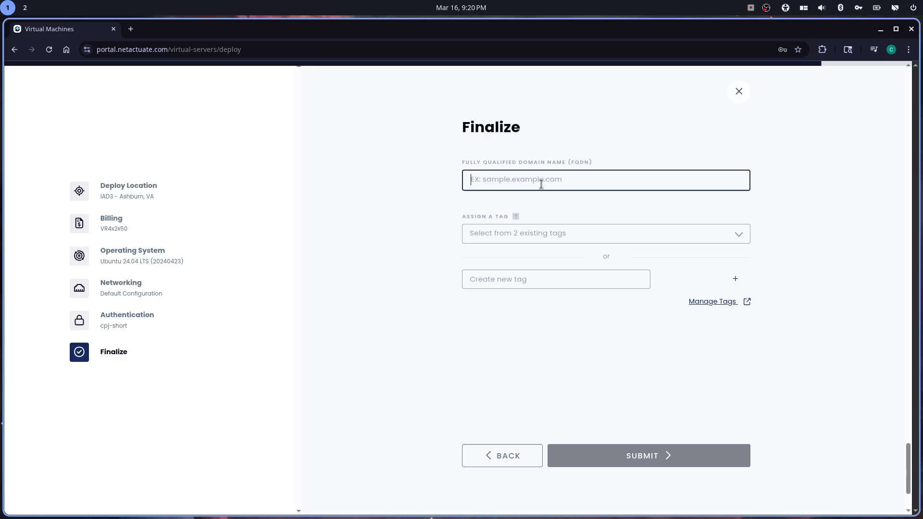
{"action": "type", "text": "same"}
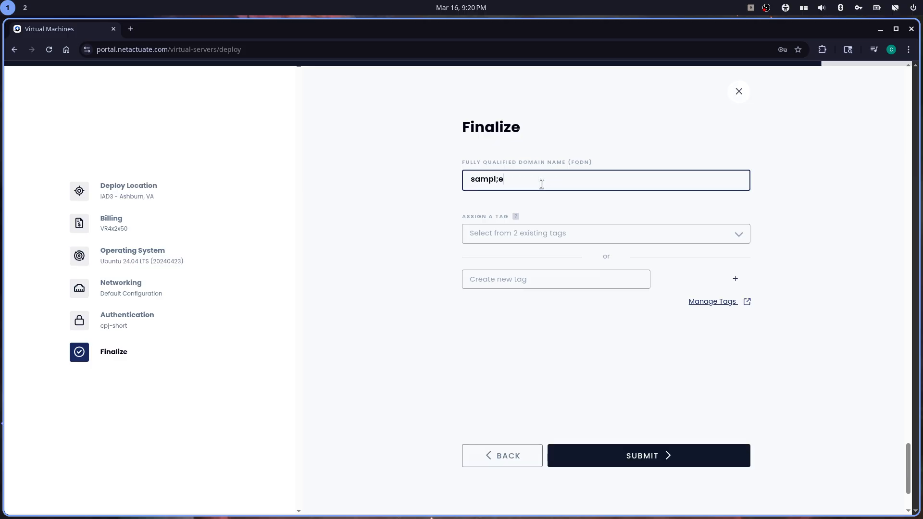
{"action": "key", "text": "BackSpace"}
{"action": "key", "text": "BackSpace"}
{"action": "type", "text": "e.host.com"}
Assign the existing nix tag to the server and submit the deployment
{"action": "left_click", "coordinate": [523, 237]}
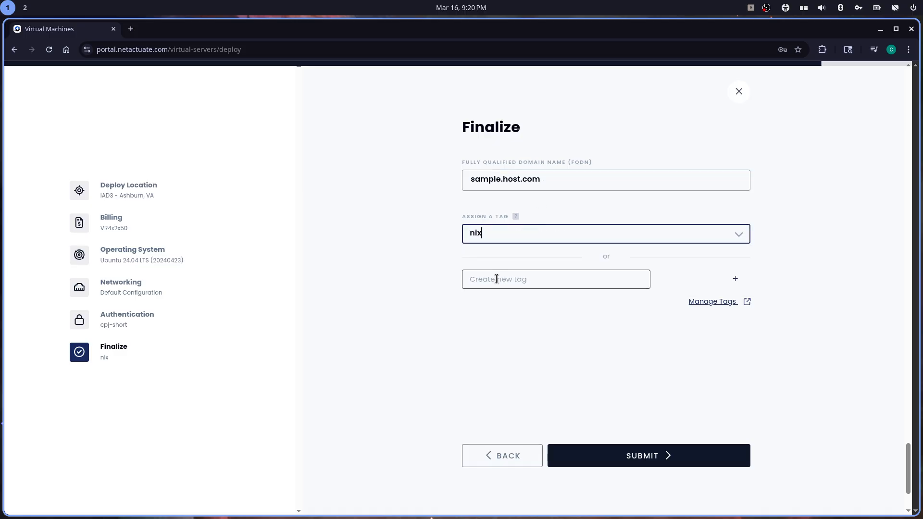
{"action": "left_click", "coordinate": [495, 282]}
{"action": "left_click", "coordinate": [652, 451]}
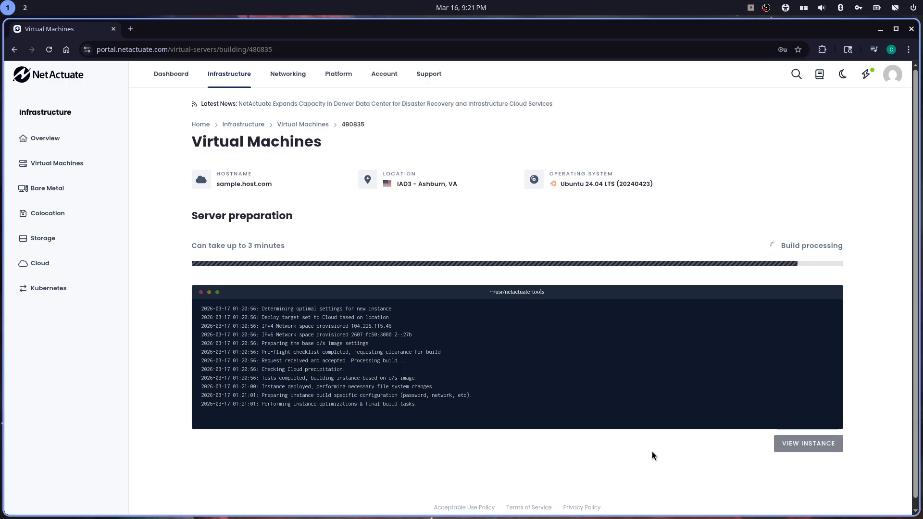
View the newly built sample.host.com instance and look over its management options
{"action": "left_click", "coordinate": [816, 449]}
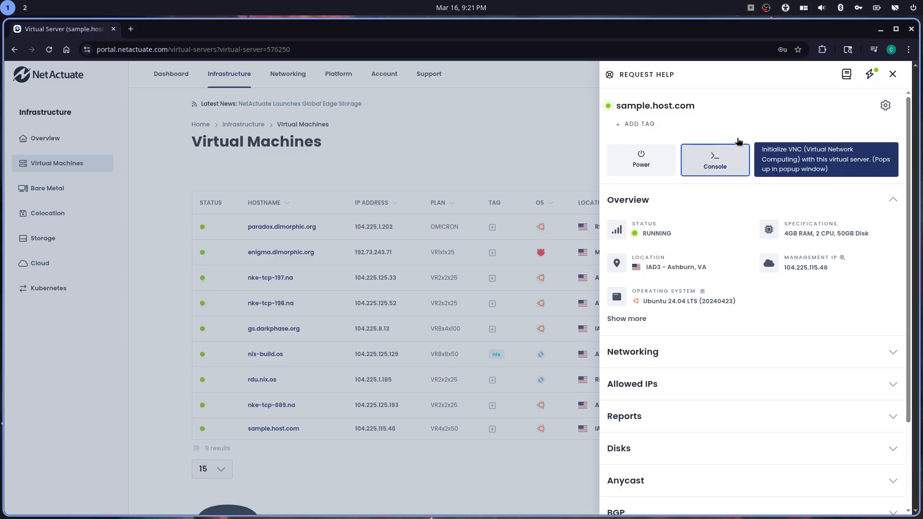
{"action": "mouse_move", "coordinate": [636, 168]}
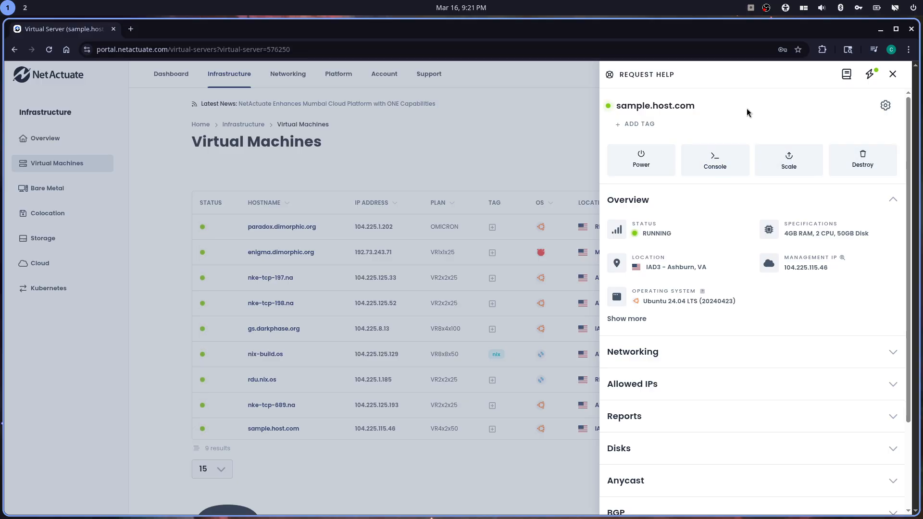
Review the instance's Scale package options without changing them, and look at the available Destroy actions, including Unlink Location
{"action": "left_click", "coordinate": [781, 155]}
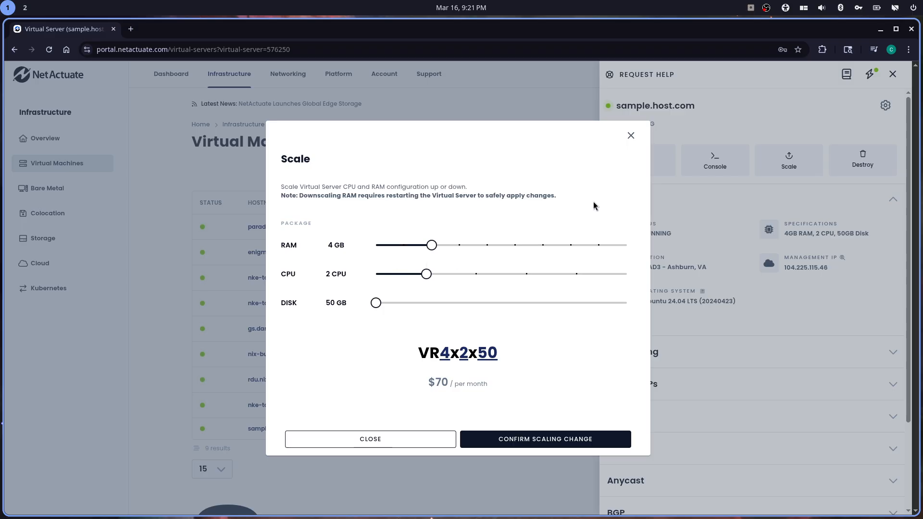
{"action": "left_click", "coordinate": [632, 136]}
{"action": "left_click", "coordinate": [869, 165]}
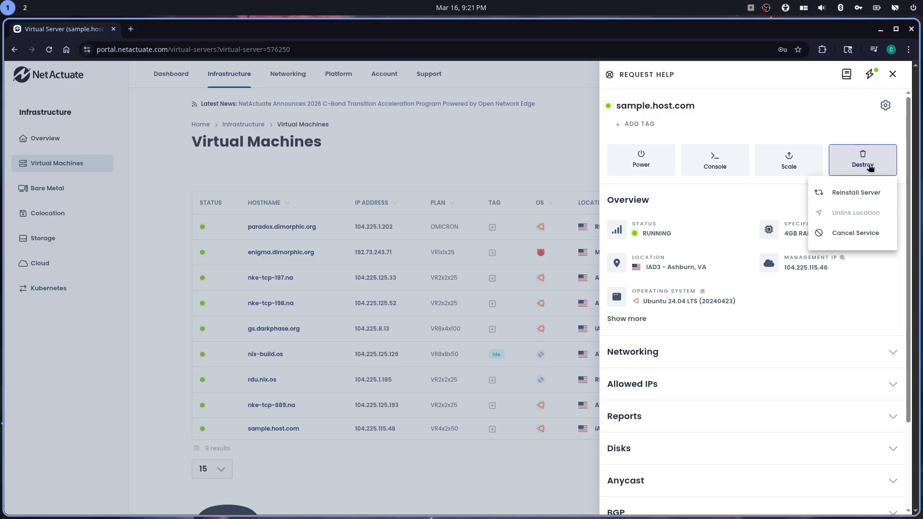
{"action": "mouse_move", "coordinate": [852, 216]}
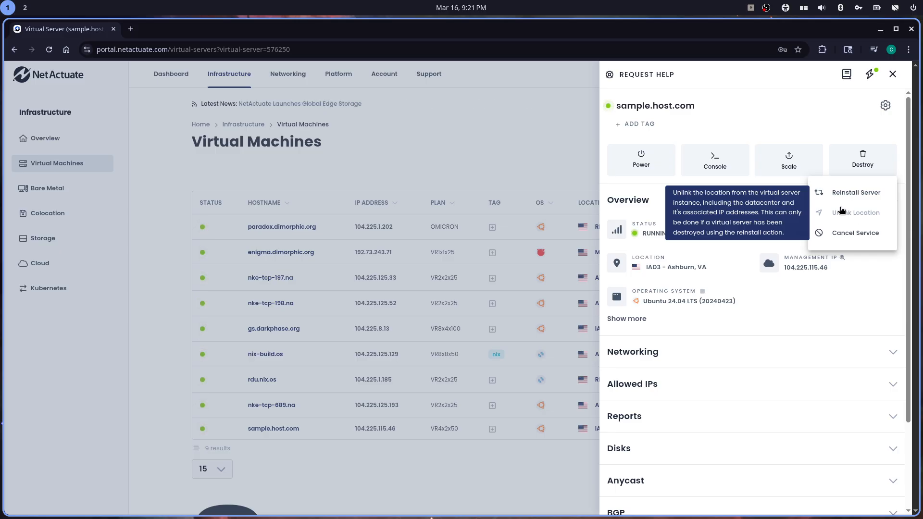
Look through the instance's Tools section, from the start, stop and reboot actions down to OS image creation, reinstall and cancellation, and collapse it
{"action": "scroll", "coordinate": [701, 304], "scroll_direction": "down", "scroll_amount": 3}
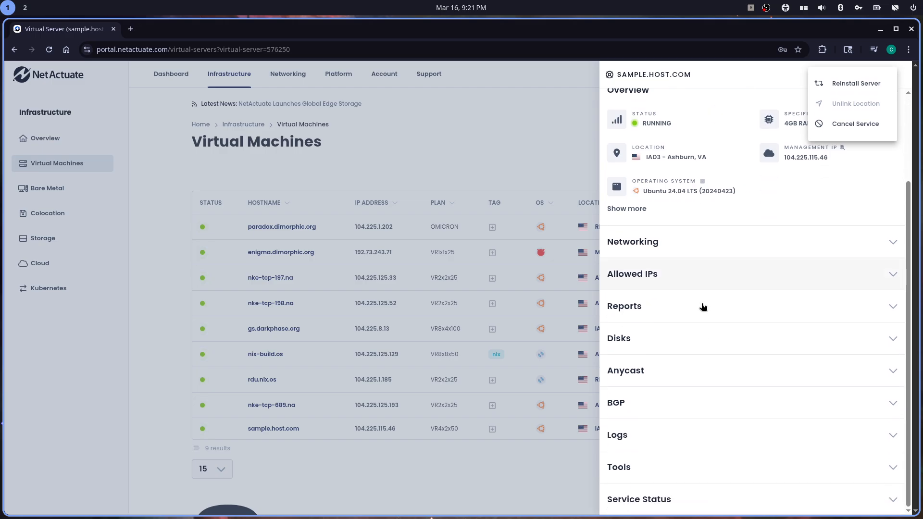
{"action": "left_click", "coordinate": [650, 467]}
{"action": "scroll", "coordinate": [699, 428], "scroll_direction": "down", "scroll_amount": 15}
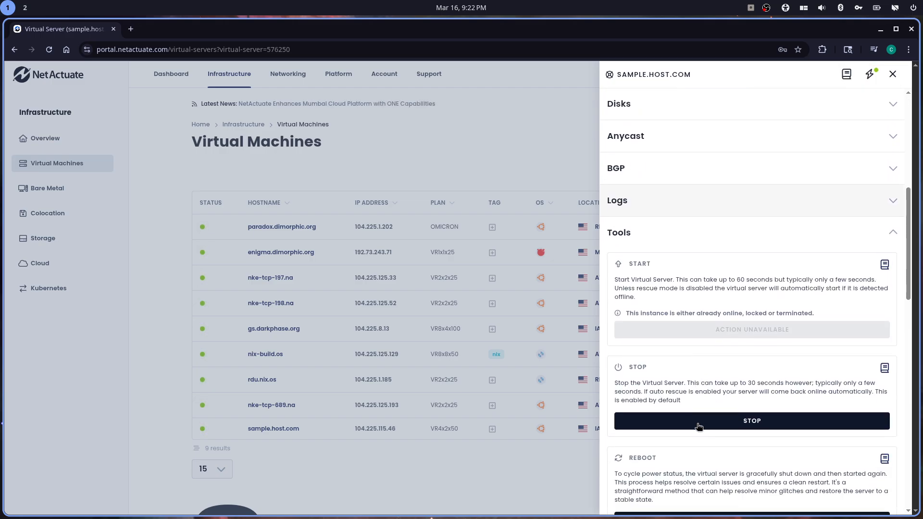
{"action": "scroll", "coordinate": [698, 426], "scroll_direction": "down", "scroll_amount": 6}
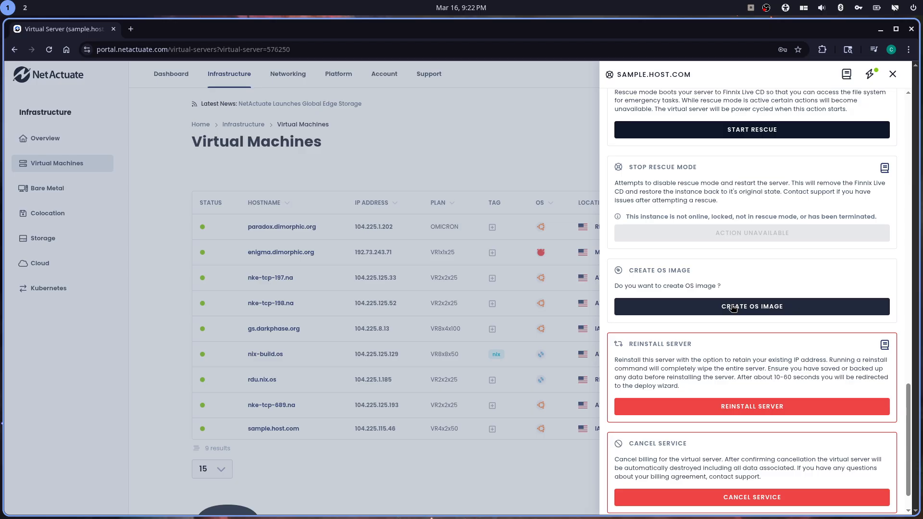
{"action": "scroll", "coordinate": [732, 308], "scroll_direction": "up", "scroll_amount": 6}
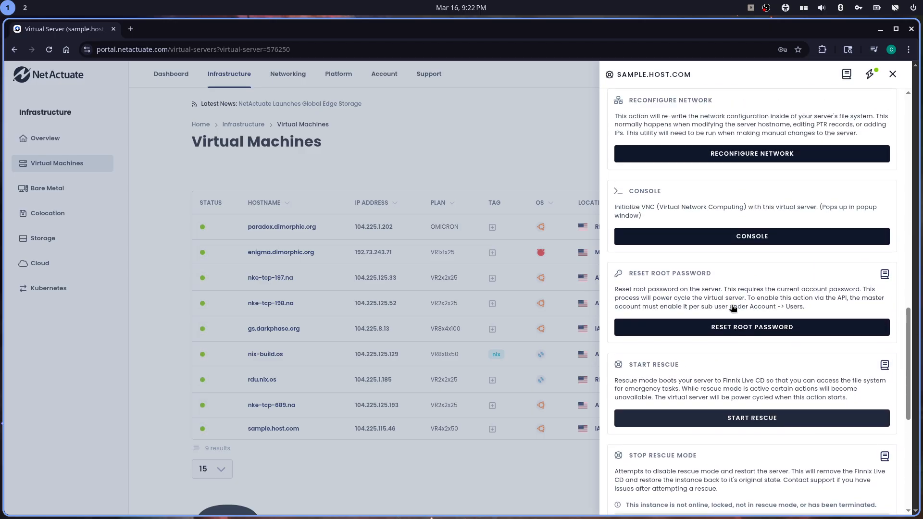
{"action": "scroll", "coordinate": [731, 305], "scroll_direction": "up", "scroll_amount": 6}
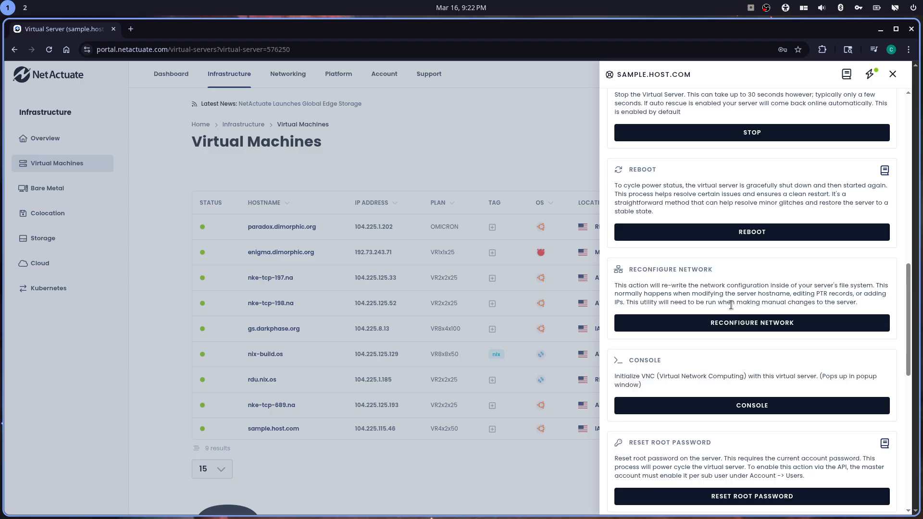
{"action": "scroll", "coordinate": [731, 305], "scroll_direction": "up", "scroll_amount": 2}
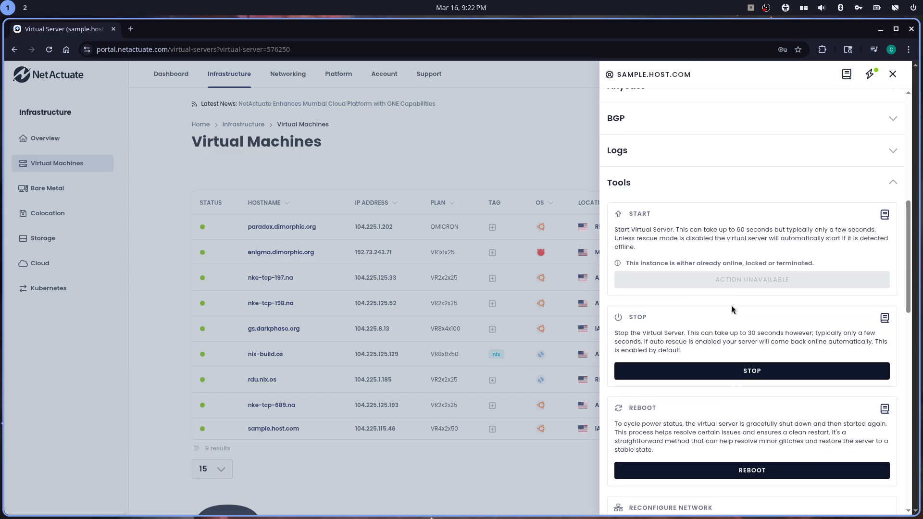
{"action": "scroll", "coordinate": [731, 305], "scroll_direction": "up", "scroll_amount": 2}
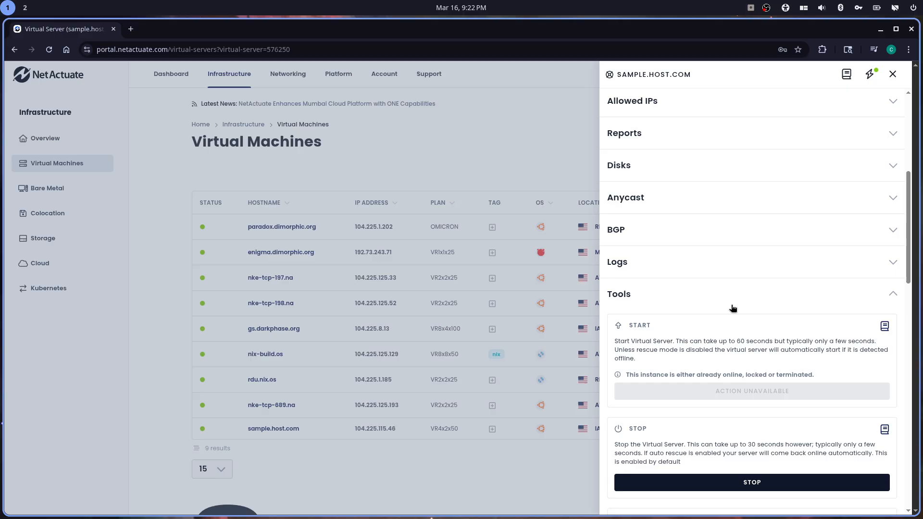
{"action": "left_click", "coordinate": [726, 299]}
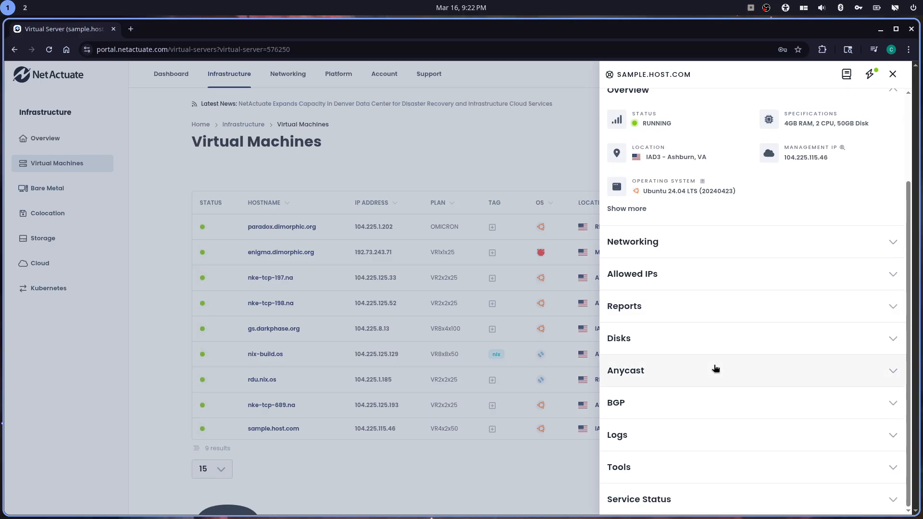
Check the recent jobs in the instance's Logs section and collapse the section
{"action": "left_click", "coordinate": [629, 438]}
{"action": "scroll", "coordinate": [678, 434], "scroll_direction": "down", "scroll_amount": 1}
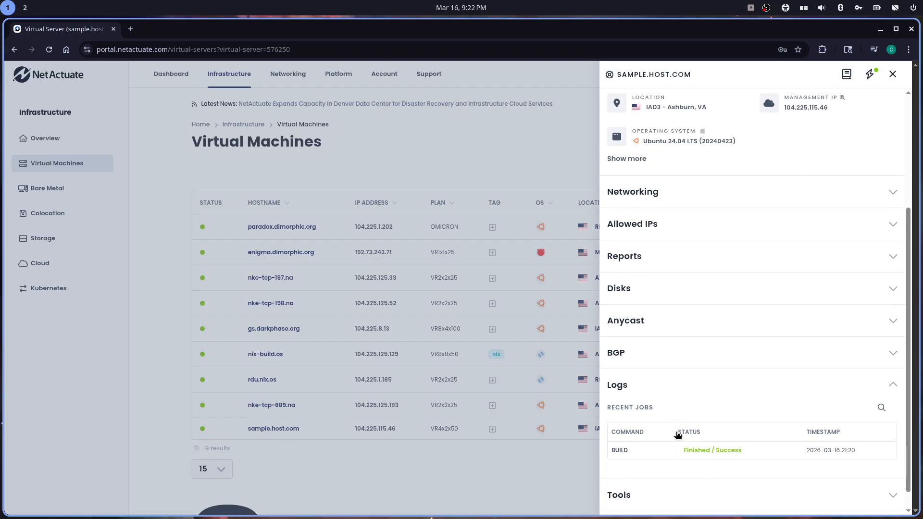
{"action": "scroll", "coordinate": [677, 435], "scroll_direction": "down", "scroll_amount": 1}
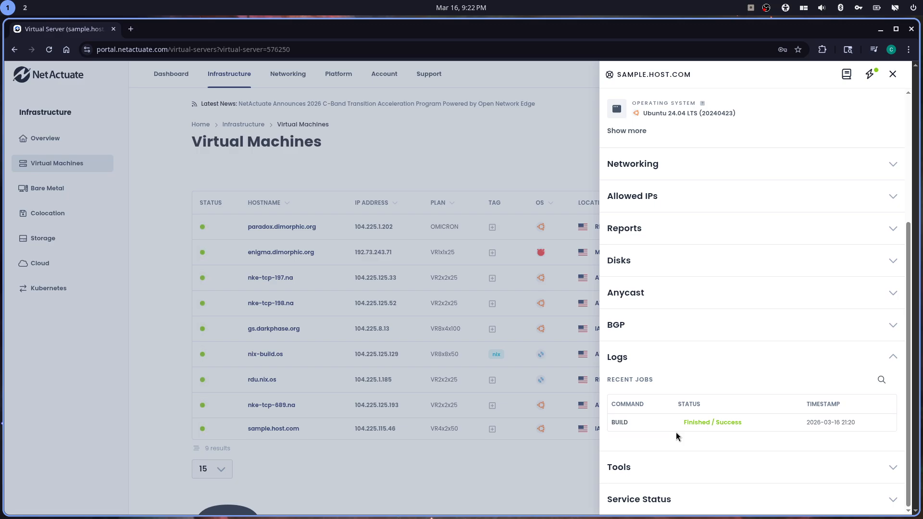
{"action": "left_click", "coordinate": [621, 358]}
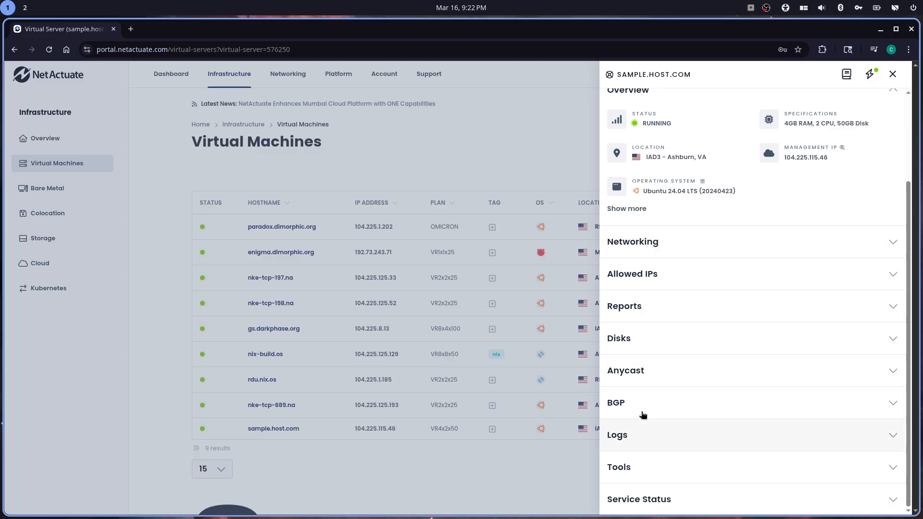
Expand the instance's Anycast, Disks, Reports and Allowed IPs sections to examine their contents
{"action": "left_click", "coordinate": [640, 376]}
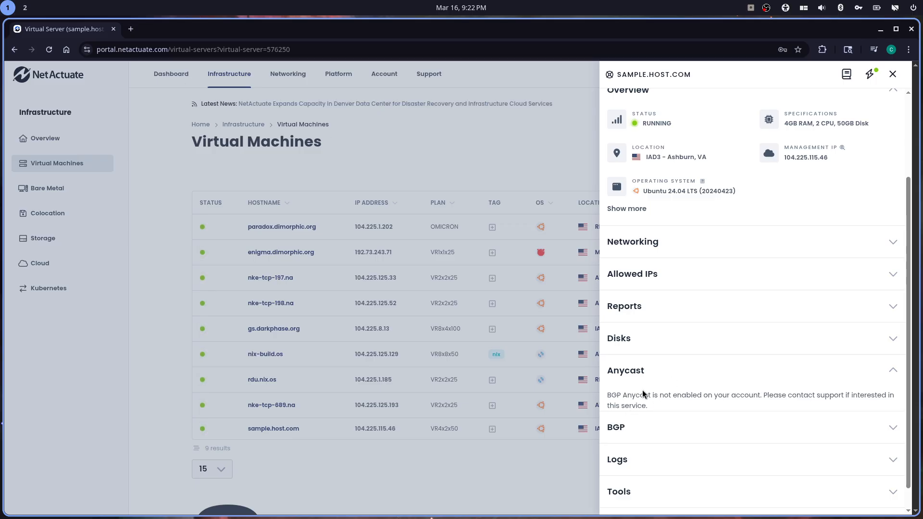
{"action": "left_click", "coordinate": [627, 345]}
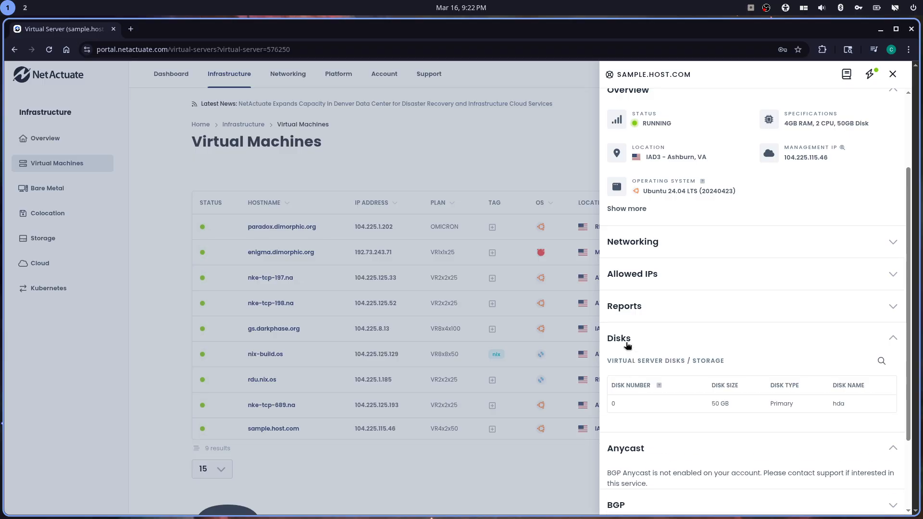
{"action": "left_click", "coordinate": [640, 309]}
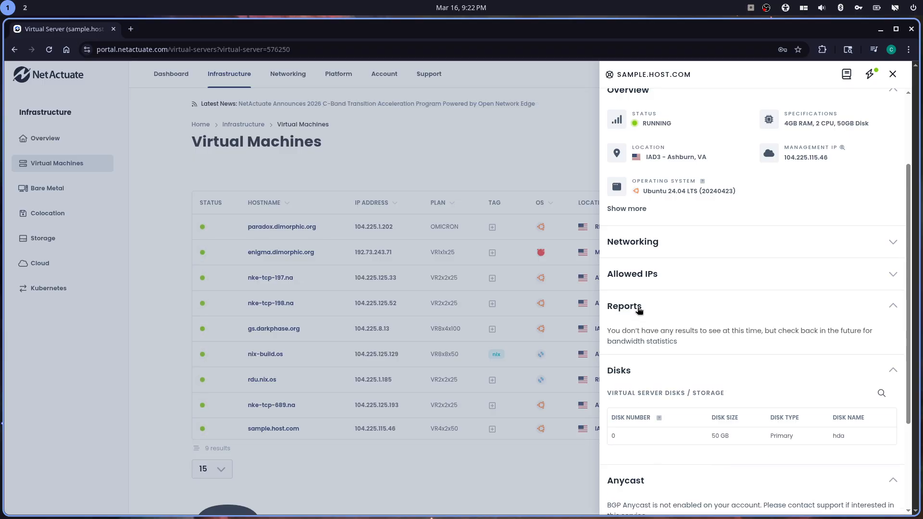
{"action": "left_click", "coordinate": [638, 276]}
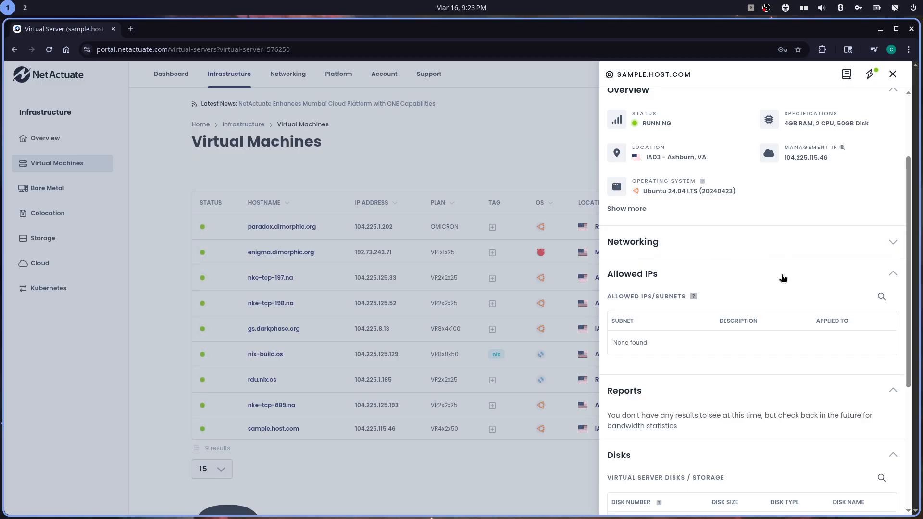
Open the instance's settings and examine the automatic rescue, domain name, description, virtual CPU and boot options without changing them
{"action": "scroll", "coordinate": [782, 275], "scroll_direction": "up", "scroll_amount": 3}
{"action": "left_click", "coordinate": [884, 107]}
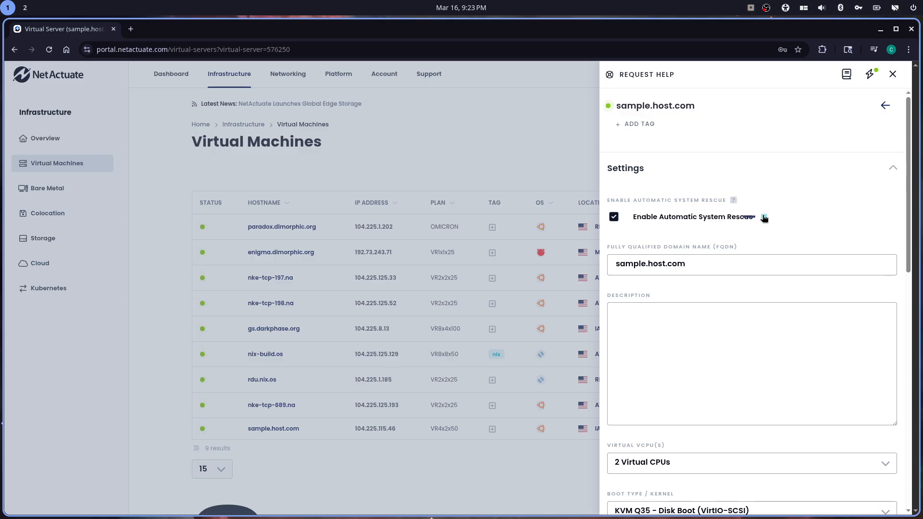
{"action": "mouse_move", "coordinate": [765, 218]}
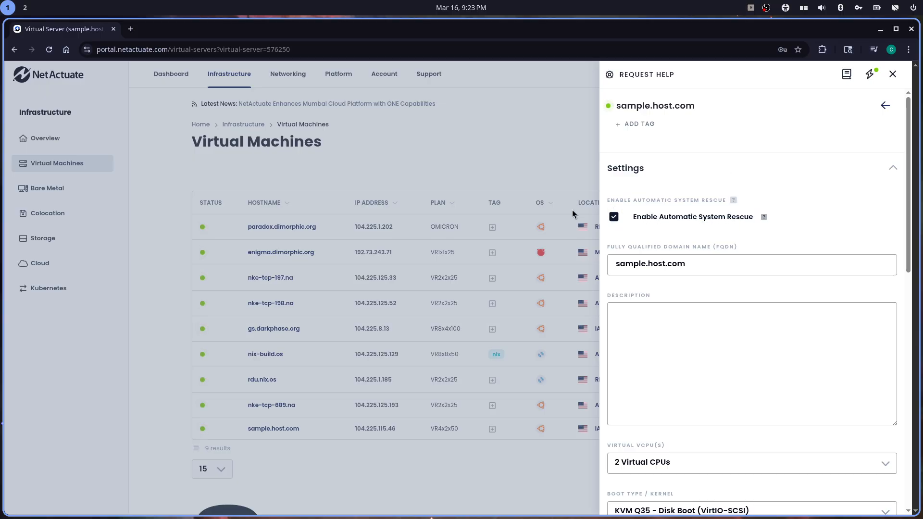
{"action": "scroll", "coordinate": [833, 169], "scroll_direction": "down", "scroll_amount": 3}
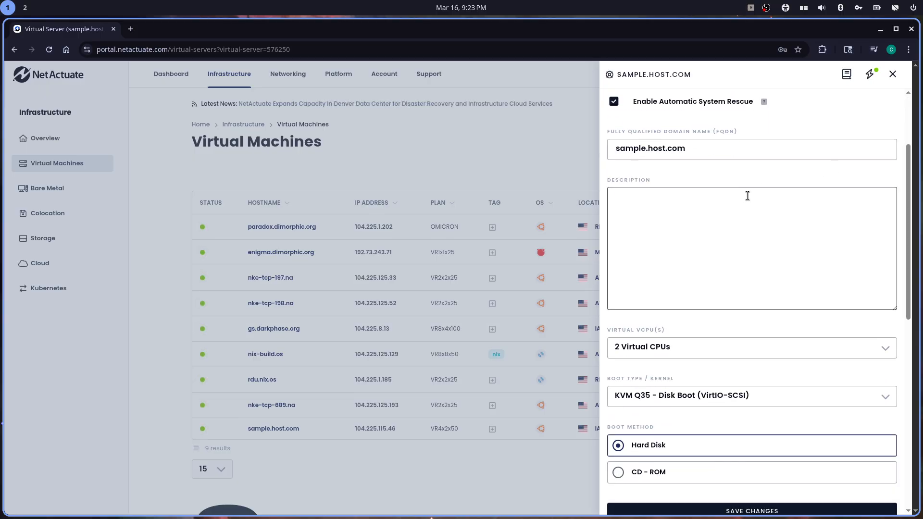
{"action": "scroll", "coordinate": [747, 195], "scroll_direction": "down", "scroll_amount": 2}
{"action": "left_click", "coordinate": [674, 286]}
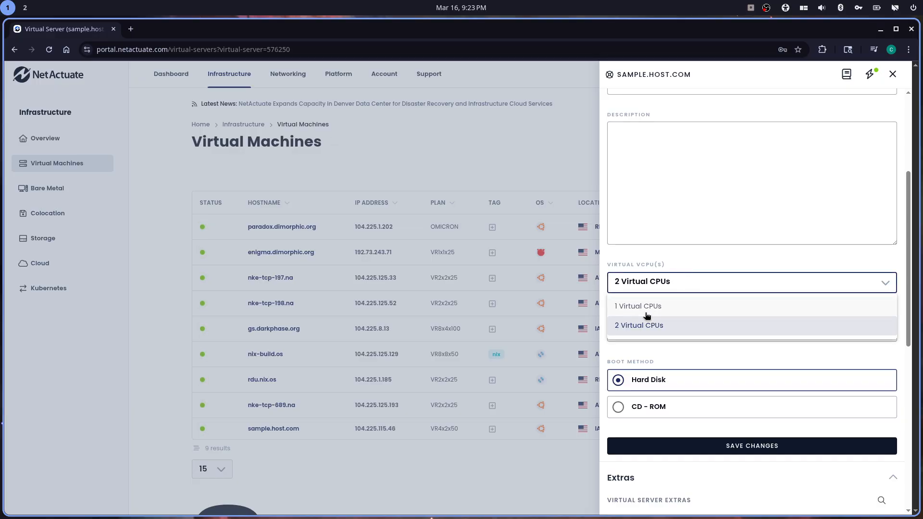
{"action": "left_click", "coordinate": [739, 250]}
Review the Extras and Upgrades sections of the instance settings, including the plan upgrade information, and return to the instance overview
{"action": "scroll", "coordinate": [739, 250], "scroll_direction": "down", "scroll_amount": 6}
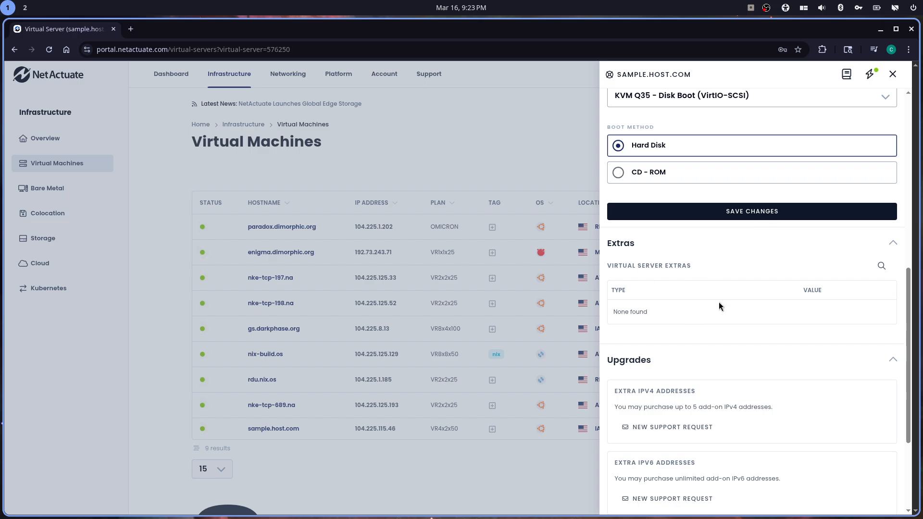
{"action": "scroll", "coordinate": [753, 273], "scroll_direction": "down", "scroll_amount": 3}
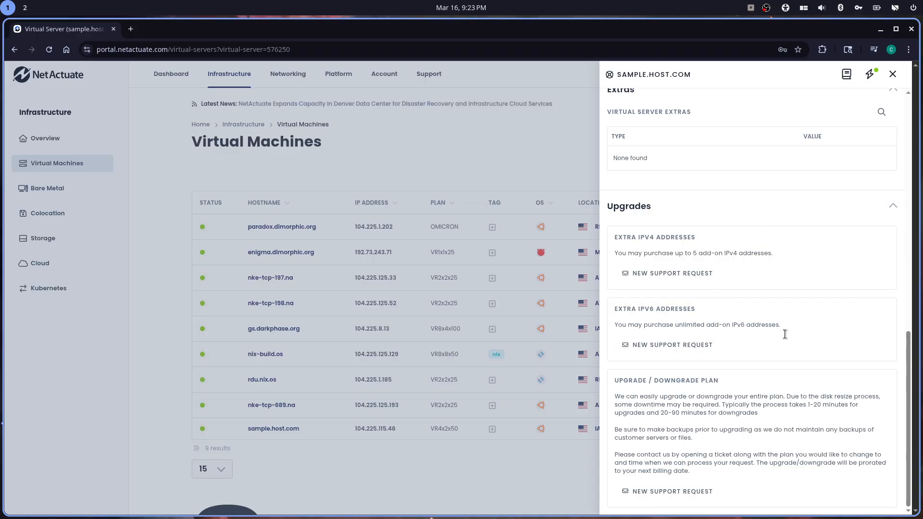
{"action": "left_click", "coordinate": [712, 491]}
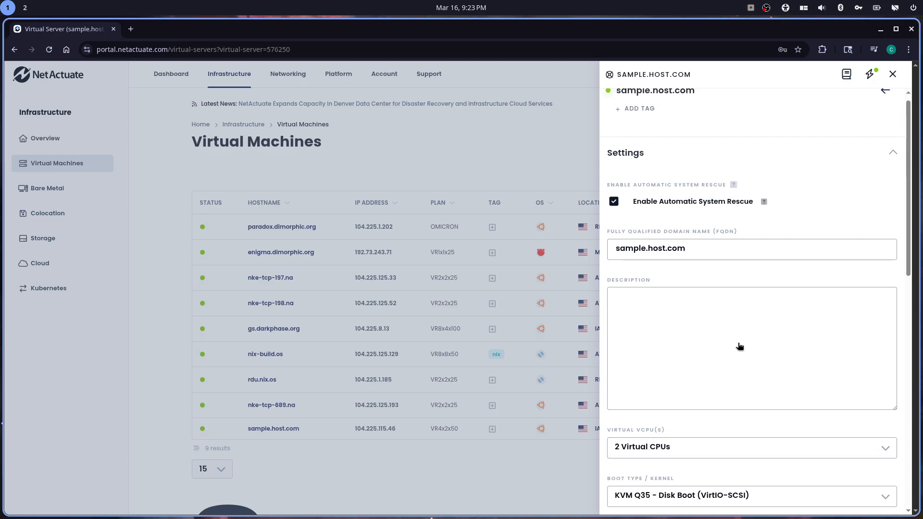
{"action": "left_click", "coordinate": [887, 106]}
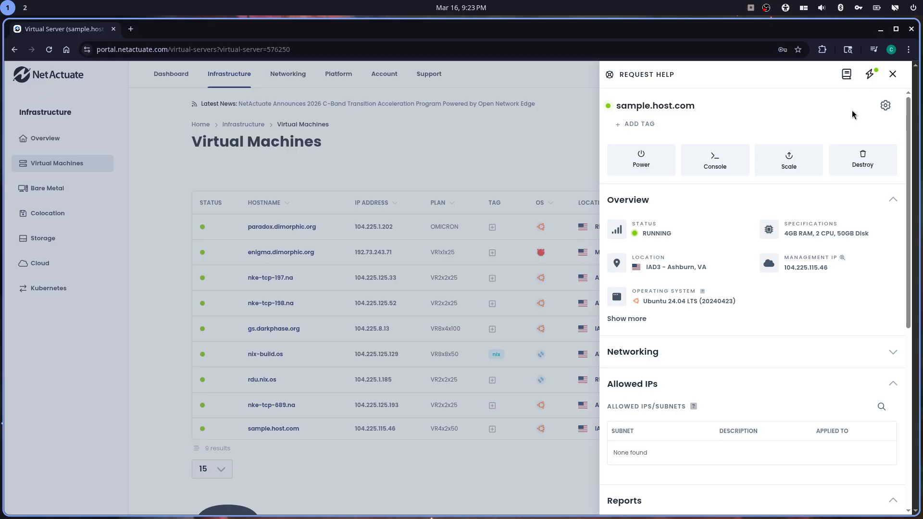
Look over the instance's expanded sections once more and close its details to return to the Virtual Machines list
{"action": "scroll", "coordinate": [753, 130], "scroll_direction": "down", "scroll_amount": 7}
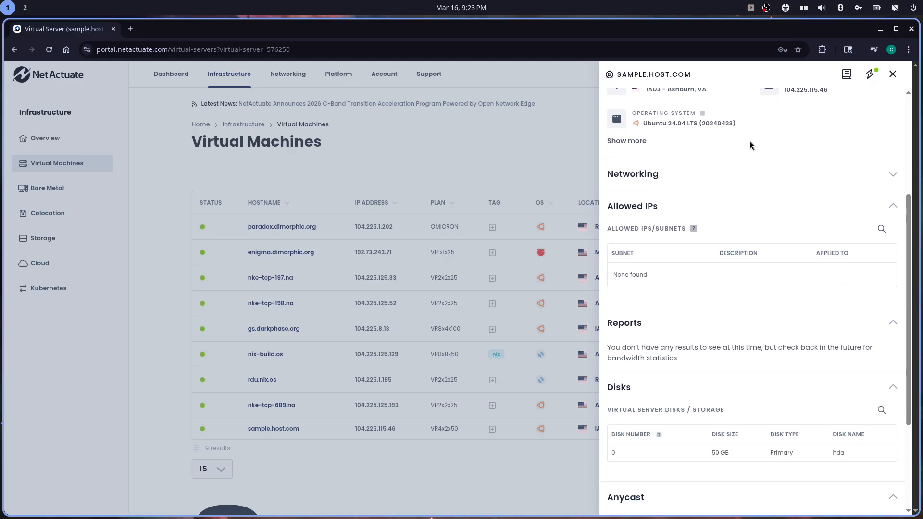
{"action": "scroll", "coordinate": [747, 221], "scroll_direction": "up", "scroll_amount": 7}
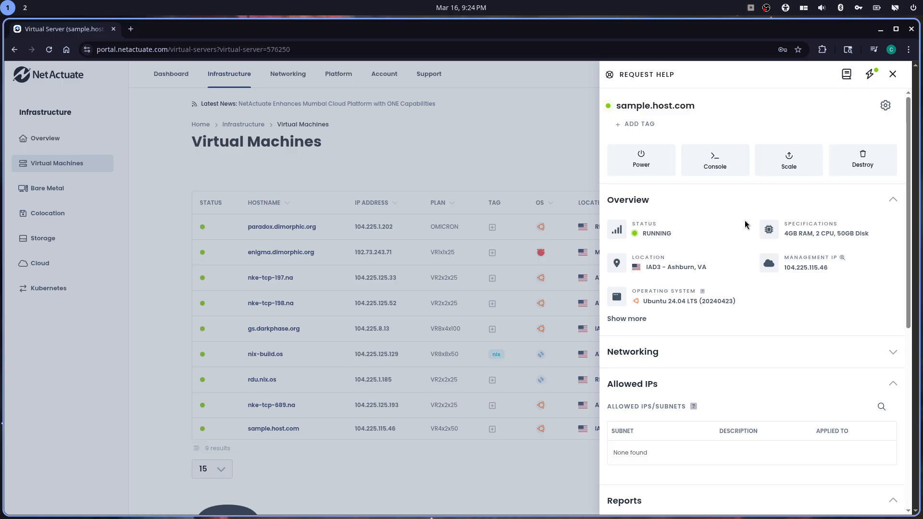
{"action": "left_click", "coordinate": [894, 76]}
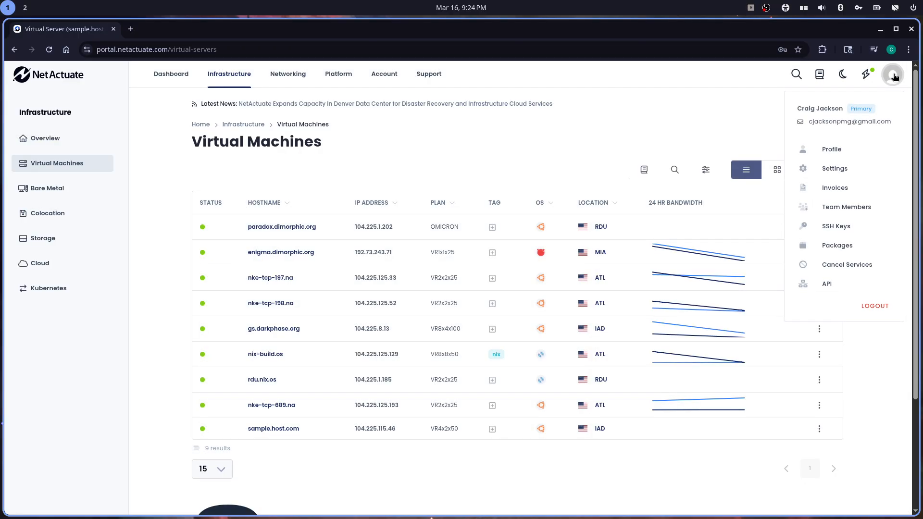
{"action": "left_click", "coordinate": [552, 132]}
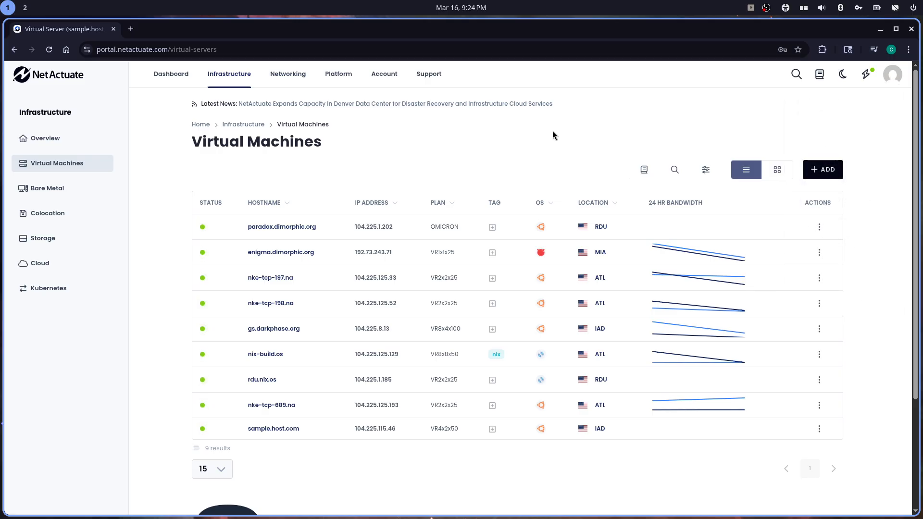